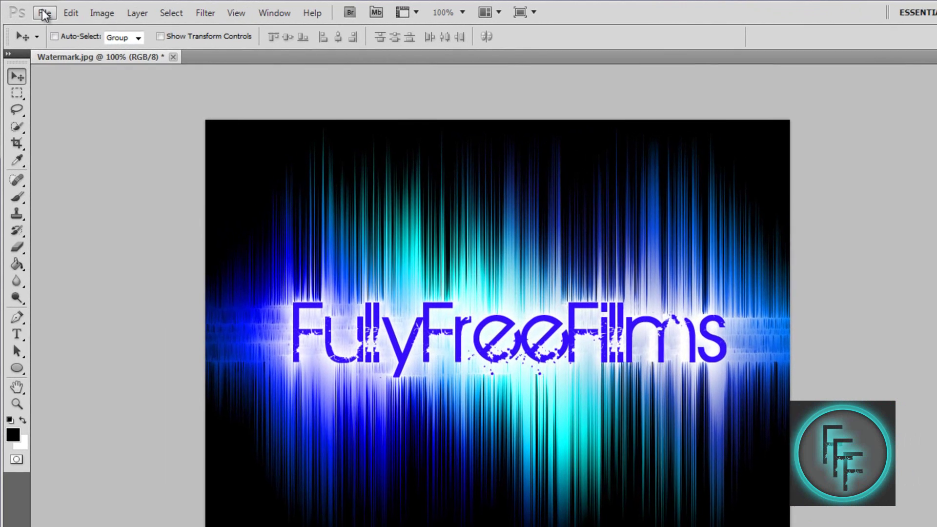
- Create a new 800 × 600 px, 72 ppi RGB document with a white background
click(43, 11)
click(56, 28)
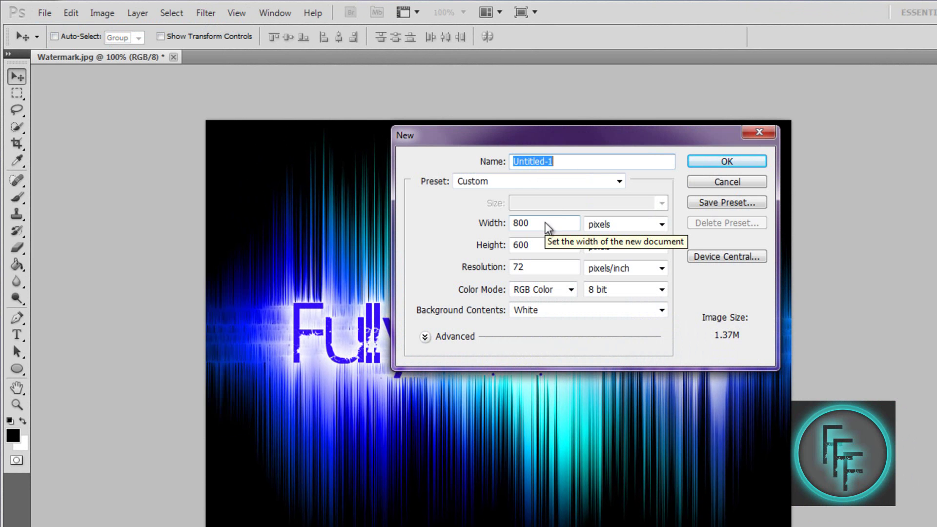
click(726, 161)
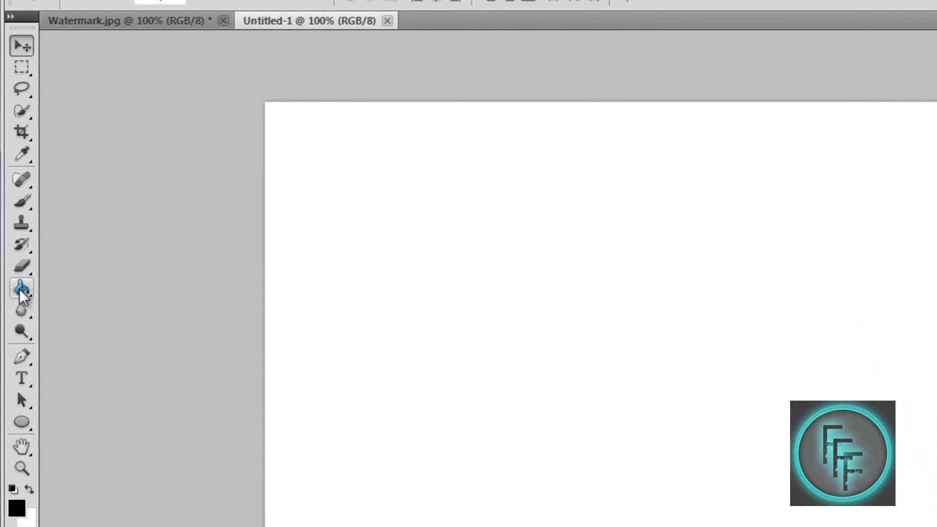
- Switch to the Paint Bucket Tool with black (000000) foreground and click the canvas to fill it
click(20, 291)
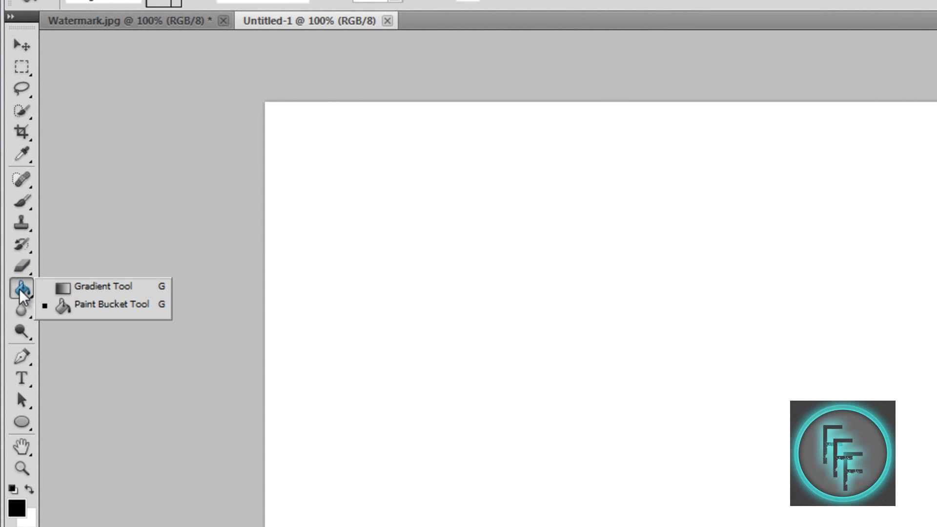
click(63, 305)
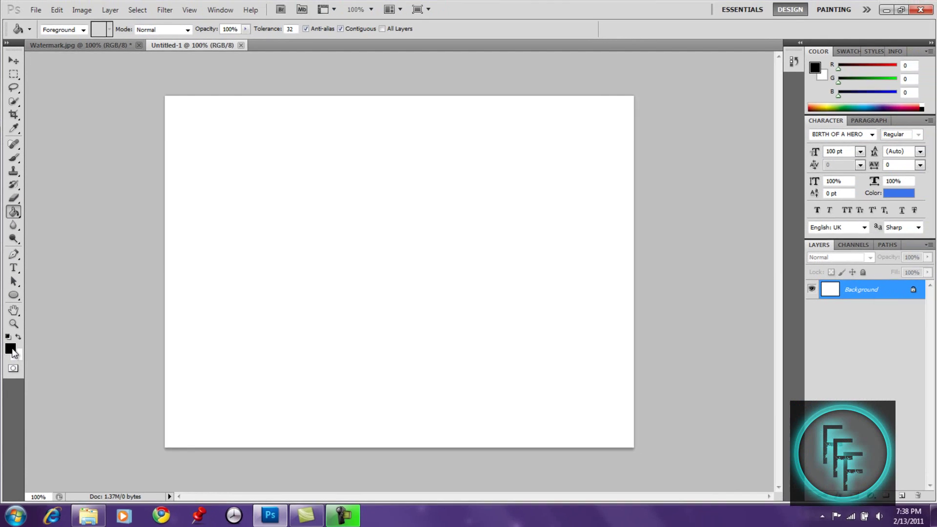
click(16, 375)
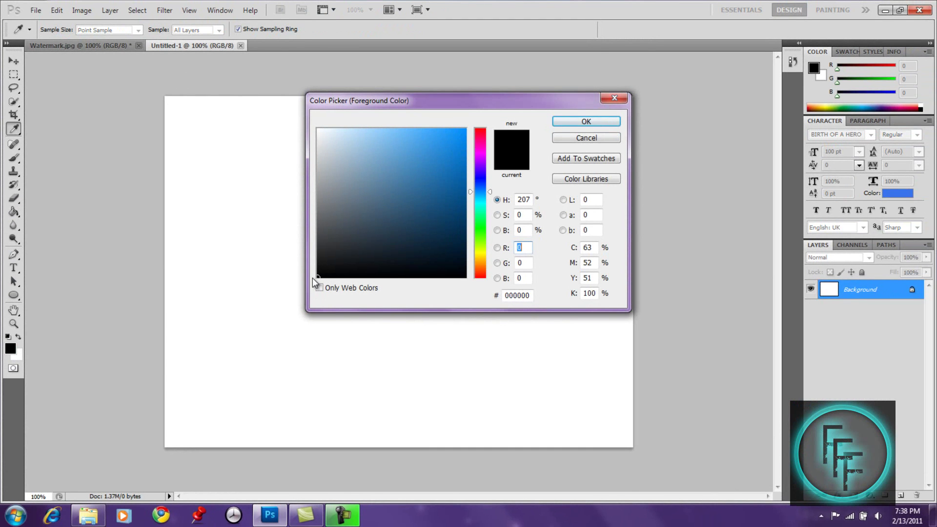
click(568, 122)
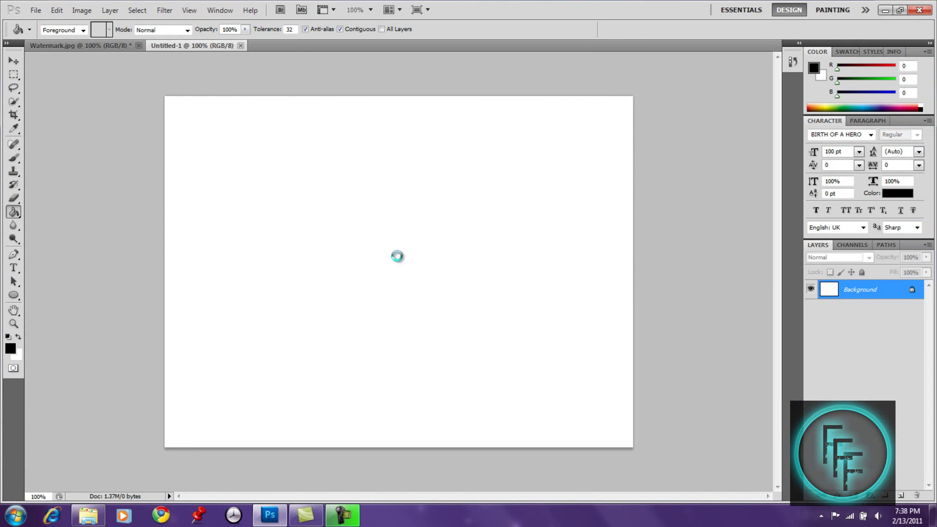
click(397, 256)
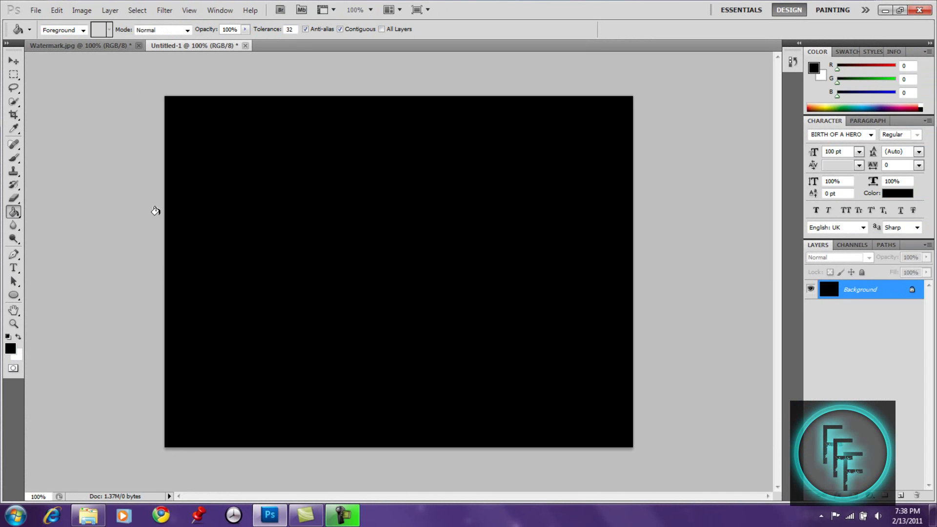
- Start a text line with the Type Tool and set the text colour to white (ffffff)
click(14, 268)
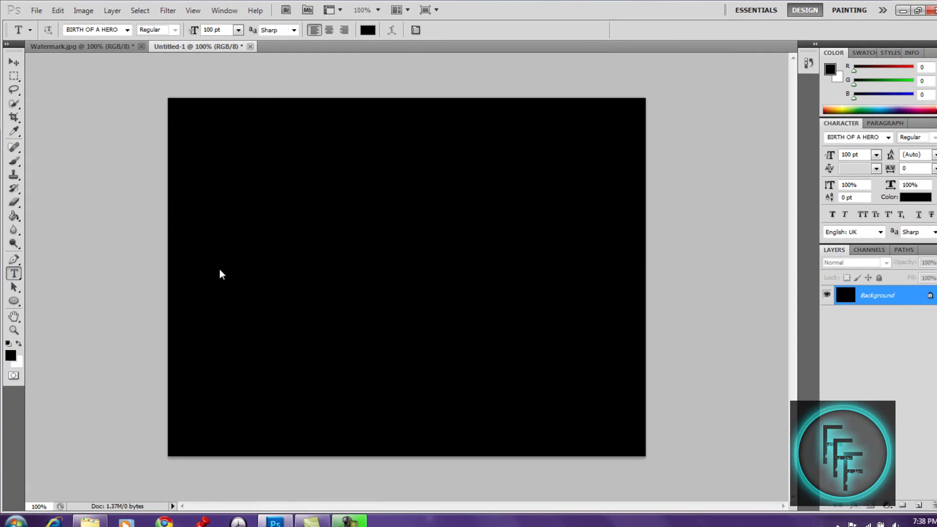
click(273, 323)
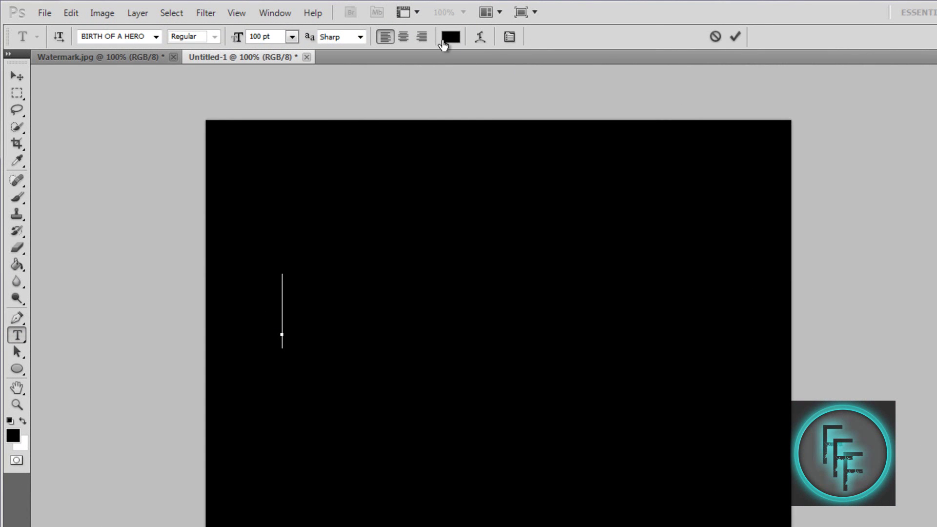
click(450, 37)
drag(398, 178, 394, 160)
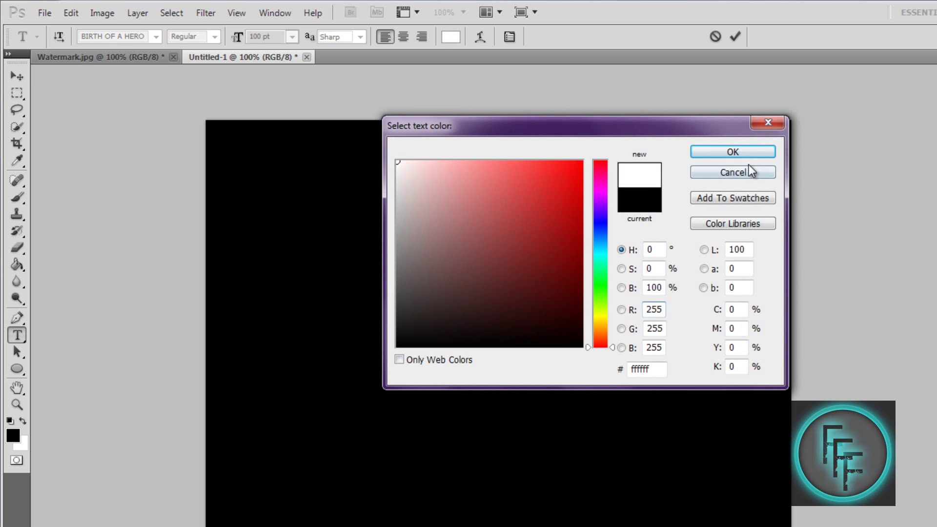
click(743, 152)
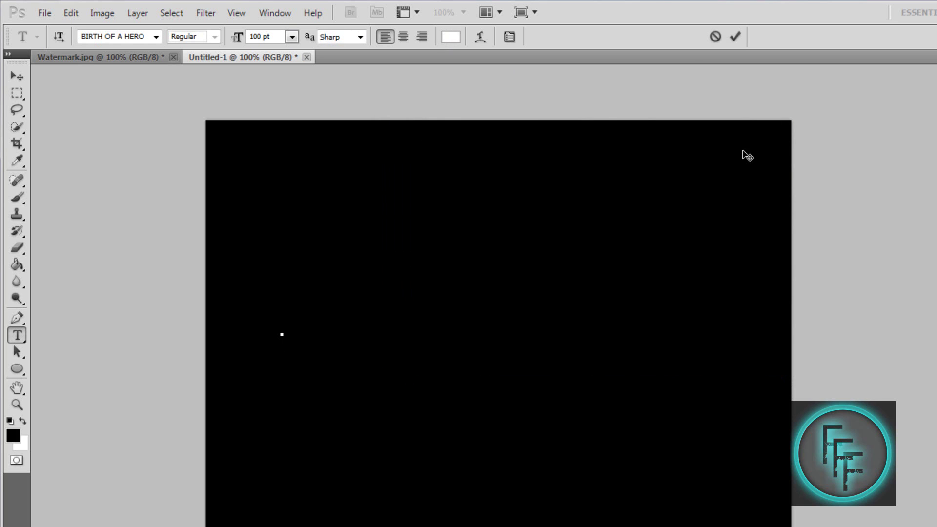
- Type 'FullyFreeFilms' in 100 pt BIRTH OF A HERO and drag it to the canvas centre
text(F)
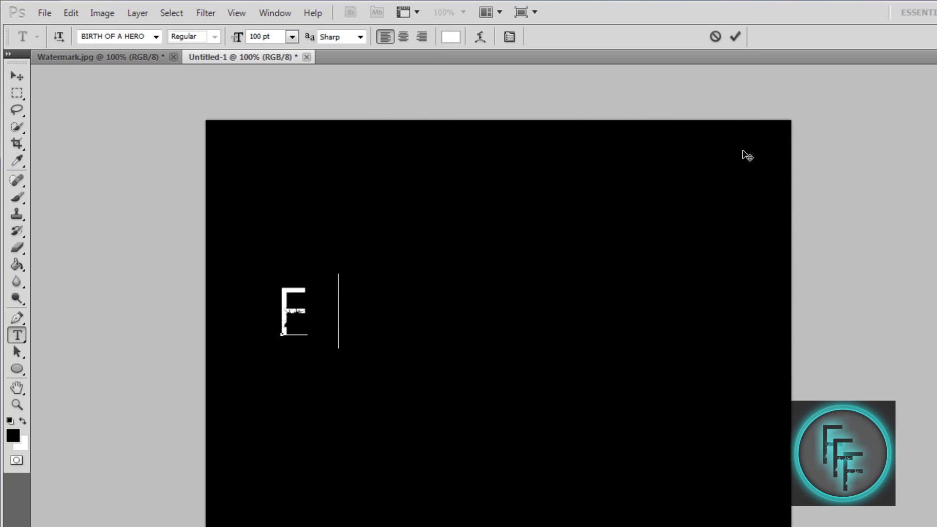
text(ullyF)
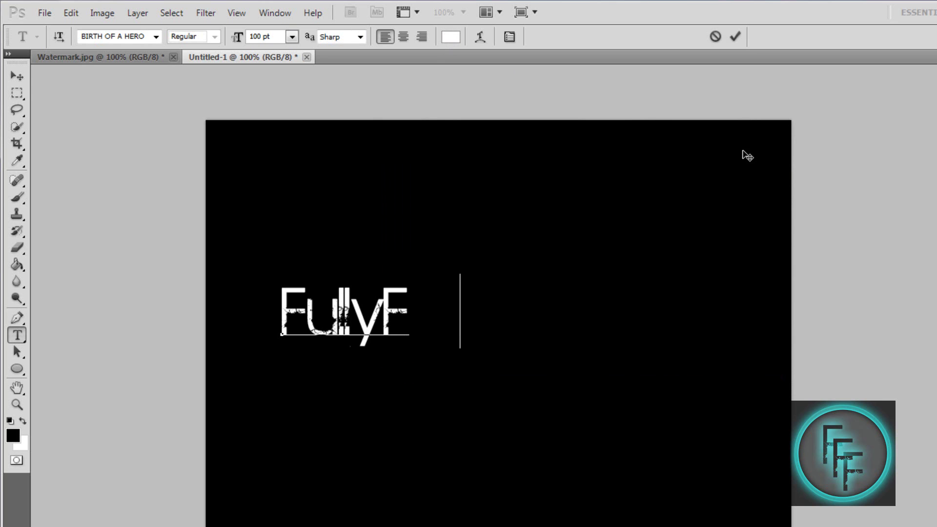
text(reeFFreeFilms)
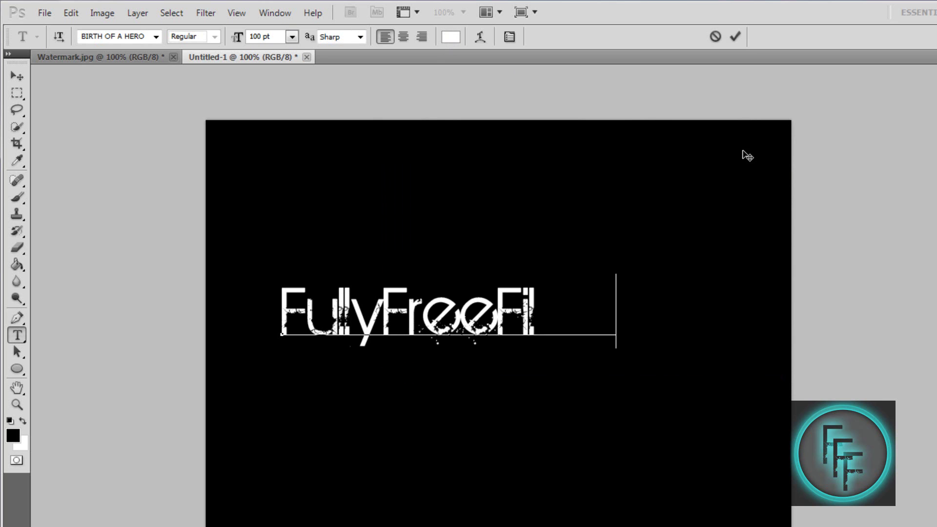
click(17, 77)
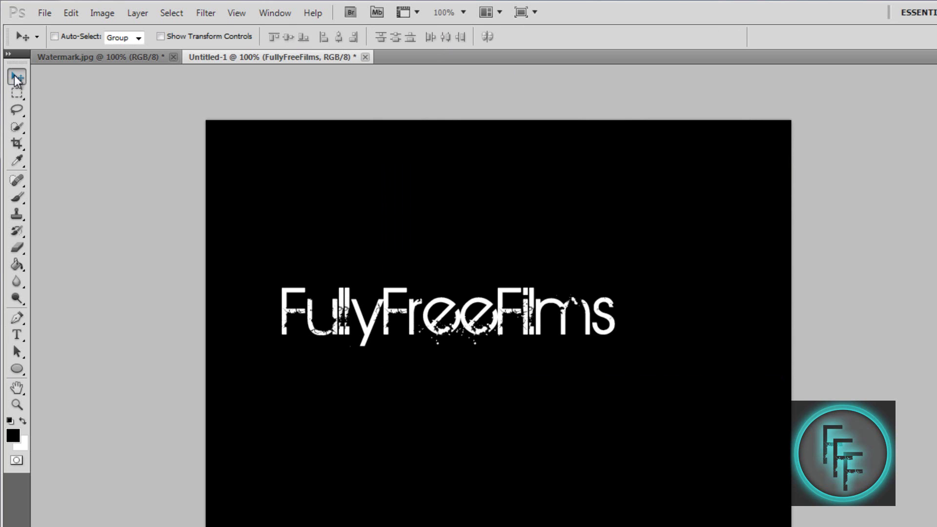
drag(384, 325, 431, 342)
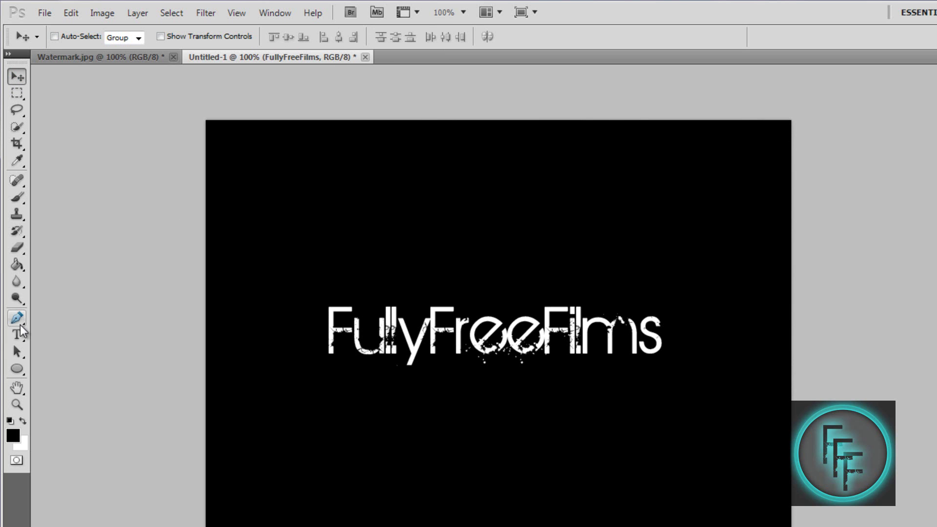
- Rasterize the text and apply the Wind filter three times for long streaks
click(209, 13)
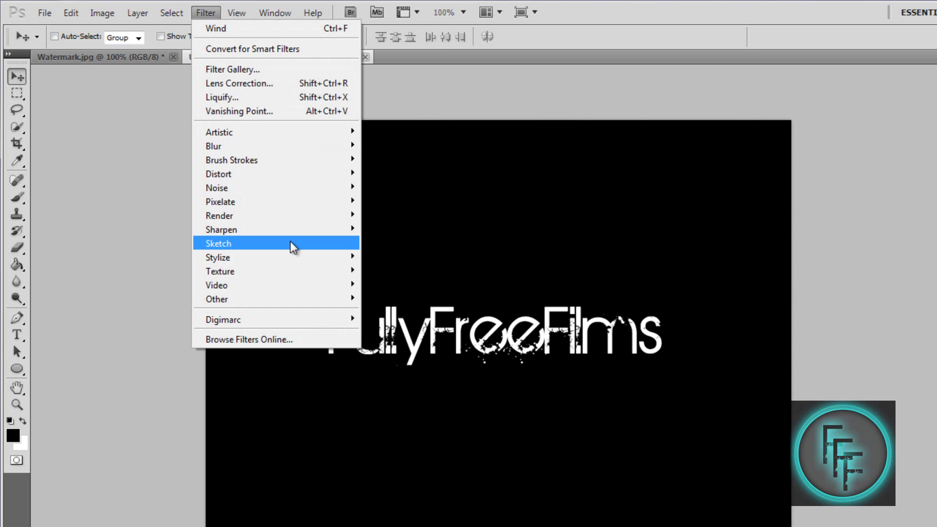
mouse_move(293, 254)
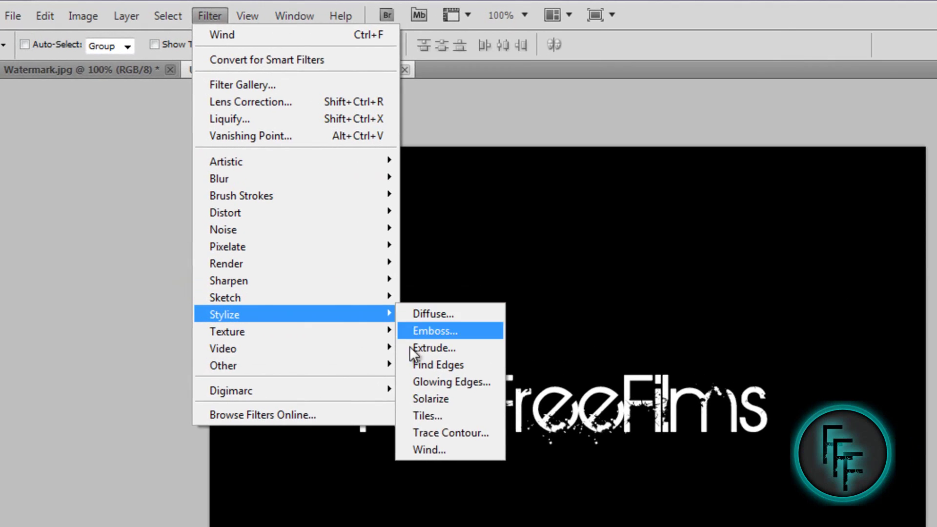
click(375, 368)
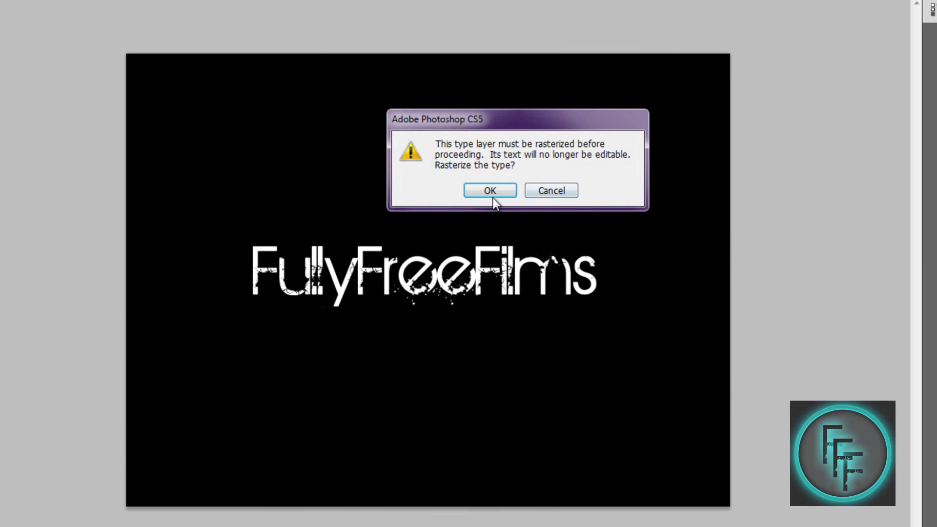
click(484, 191)
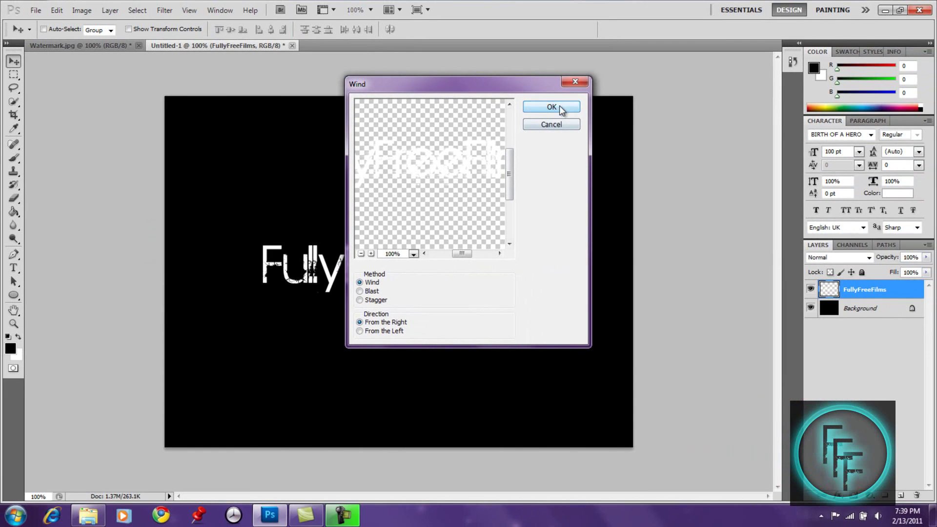
click(560, 107)
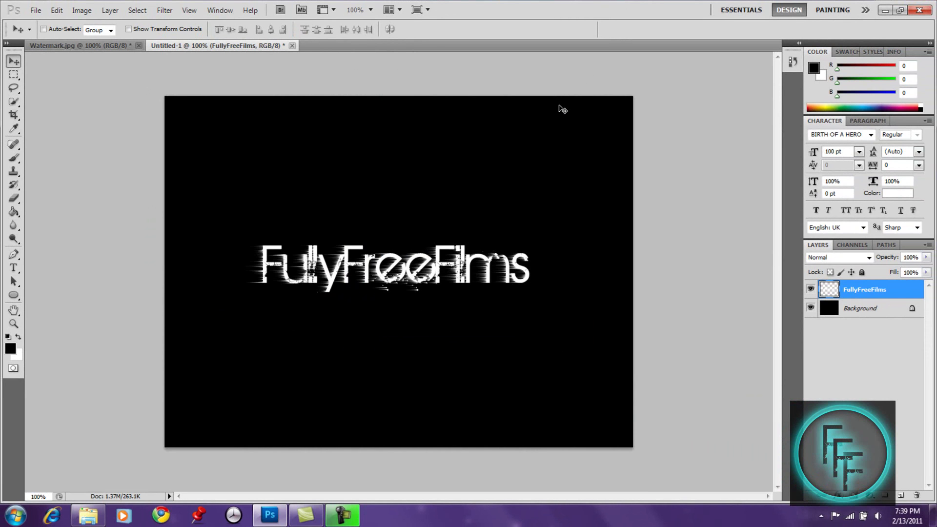
key(ctrl+f)
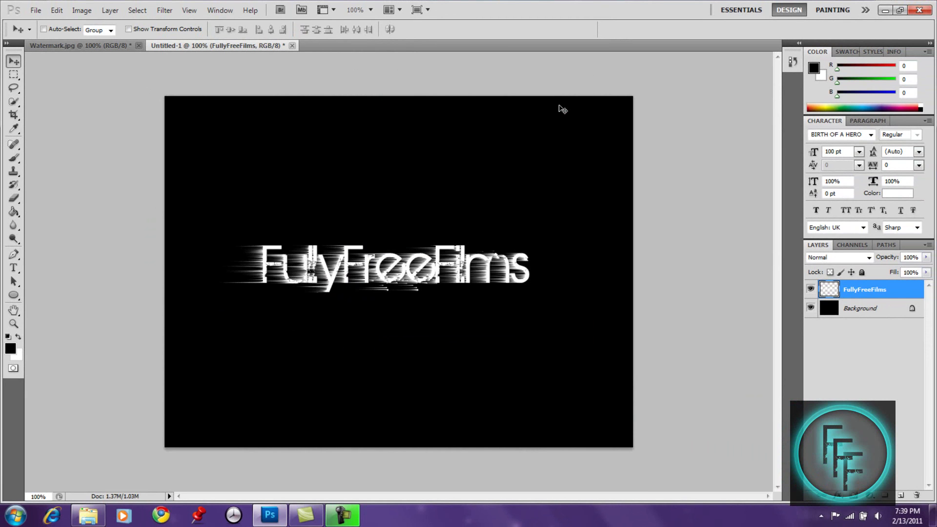
key(ctrl+f)
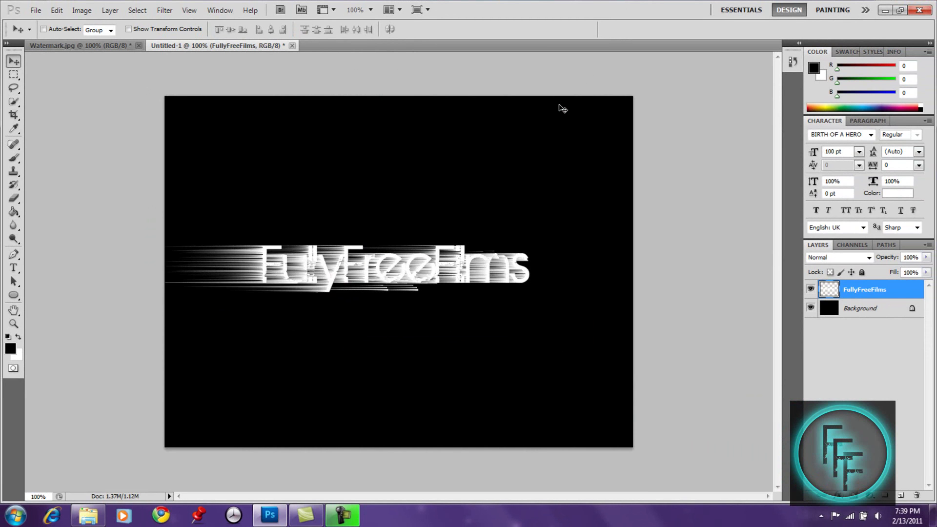
- Apply the Wind filter From the Left to streak the other side of the text
click(165, 10)
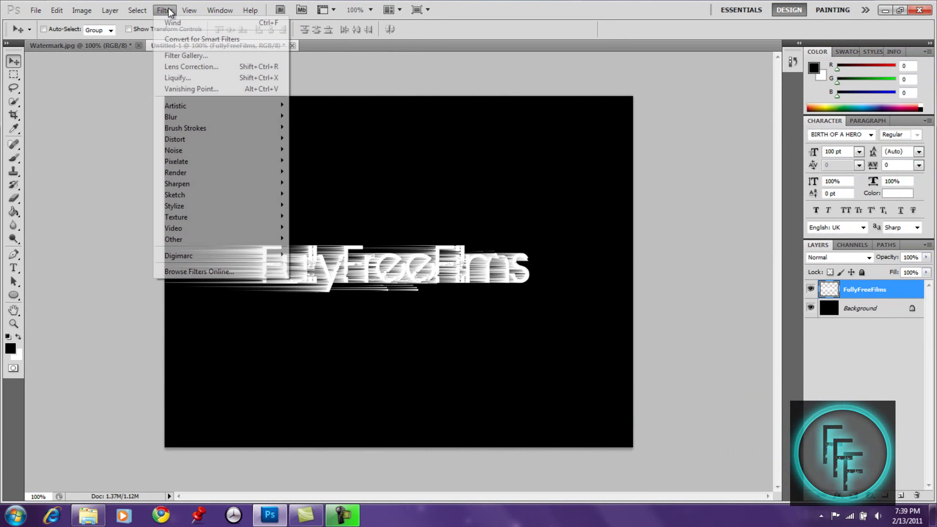
mouse_move(273, 206)
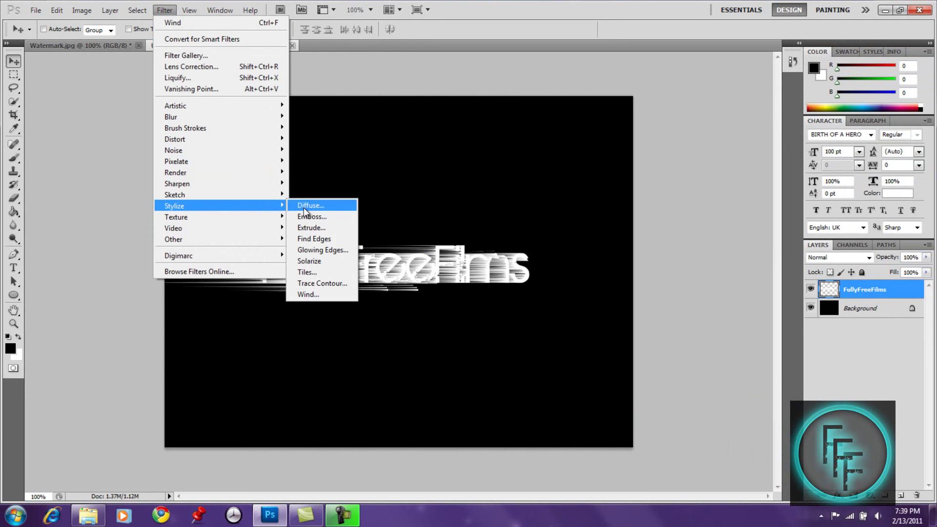
click(321, 292)
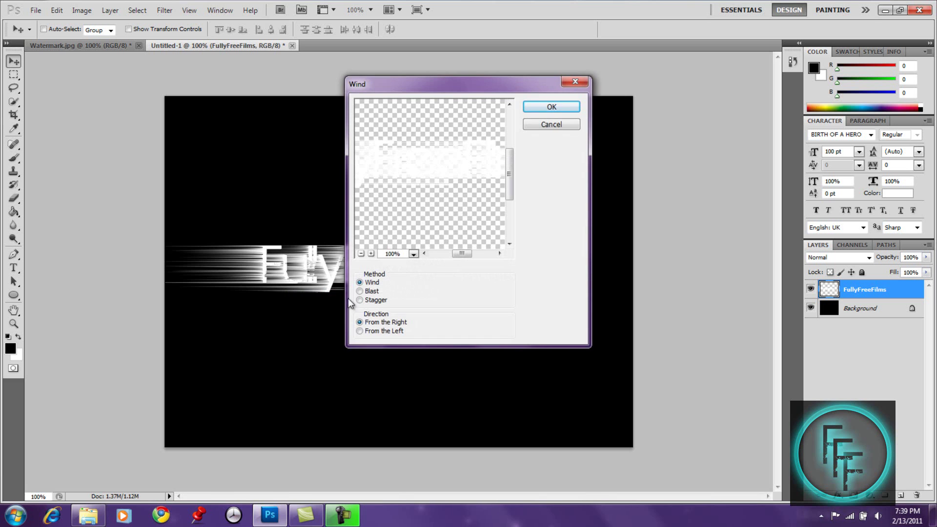
click(359, 331)
click(550, 108)
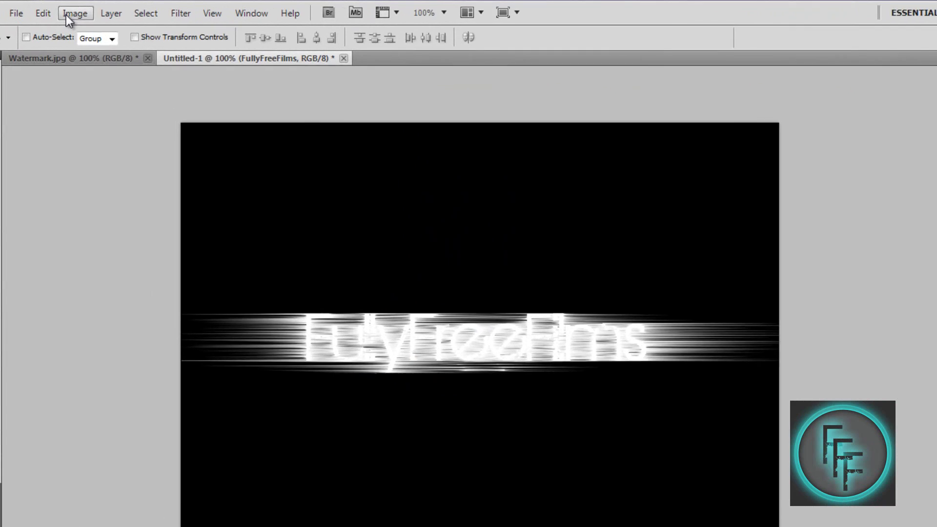
- Rotate the canvas 90° clockwise and apply the Wind filter three times
click(75, 11)
mouse_move(159, 161)
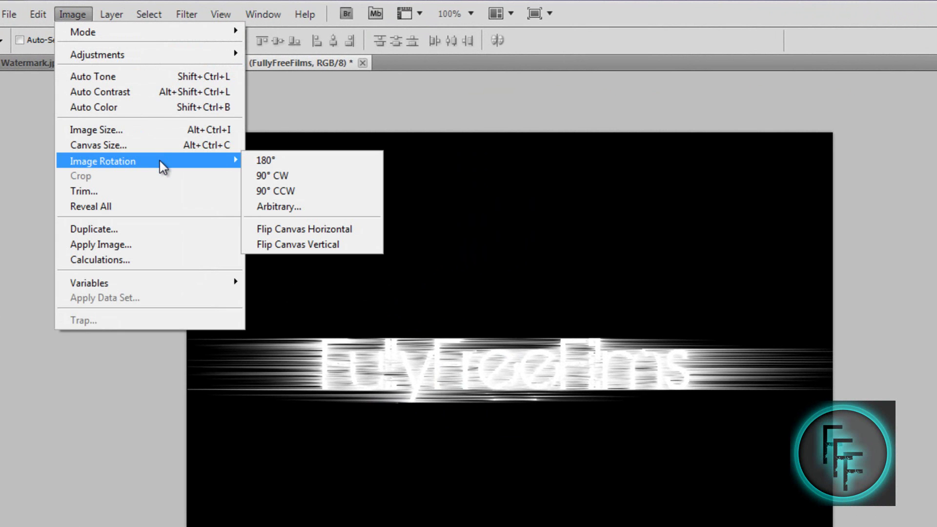
click(261, 176)
click(184, 21)
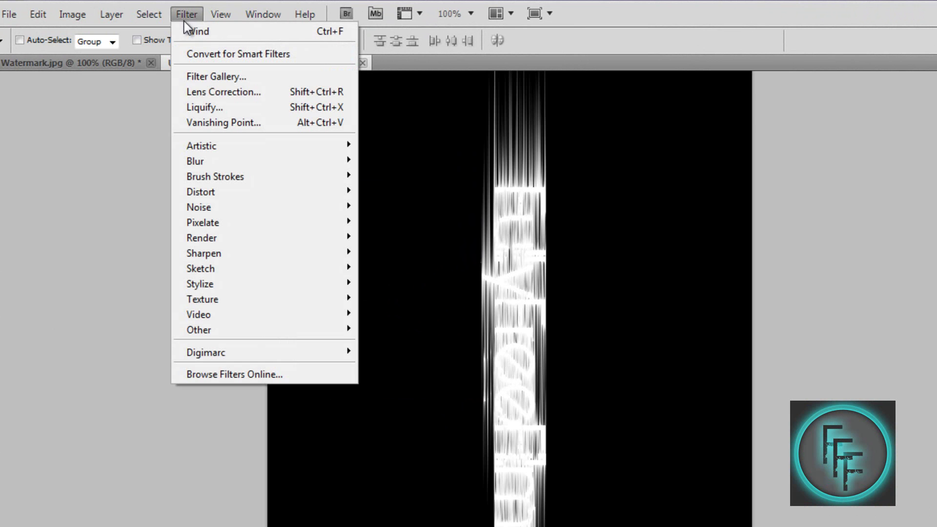
mouse_move(255, 283)
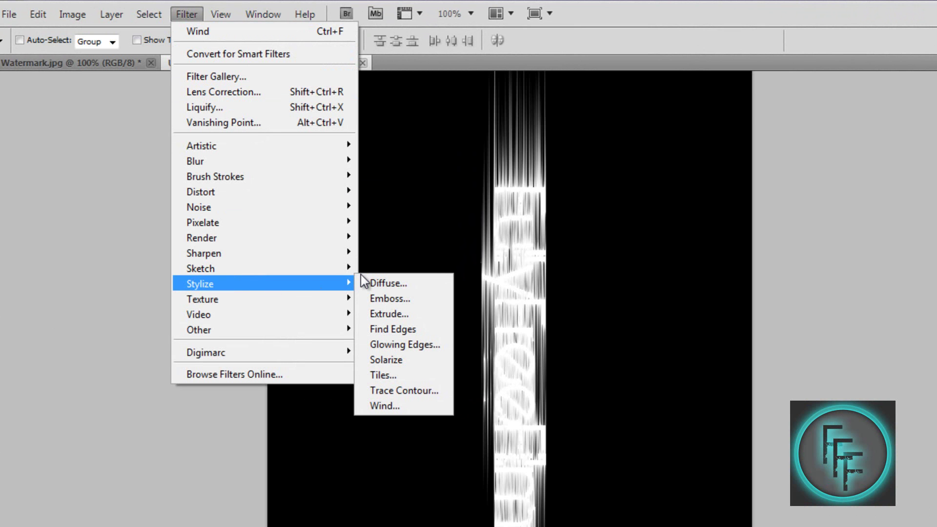
click(385, 407)
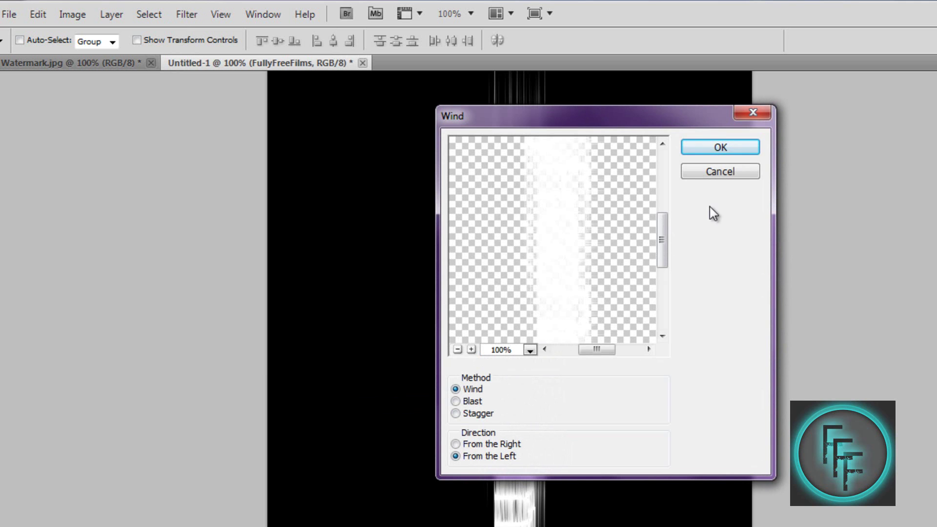
click(727, 150)
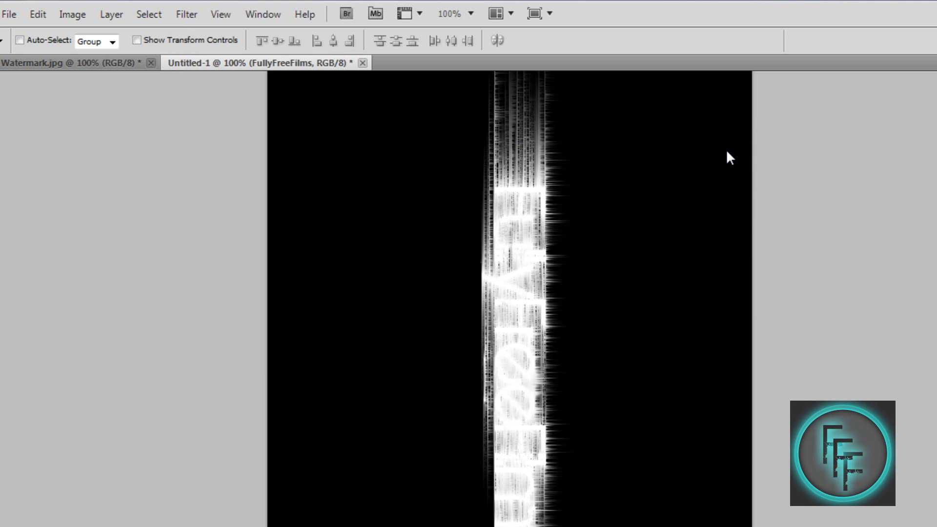
key(ctrl+f)
key(ctrl+f)
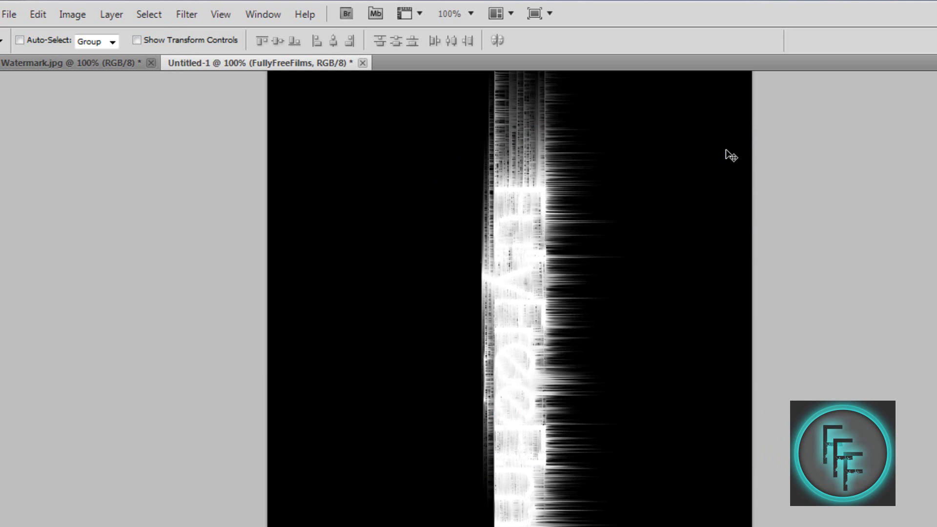
key(ctrl+f)
- Apply Wind From the Right twice to streak the opposite side
click(186, 15)
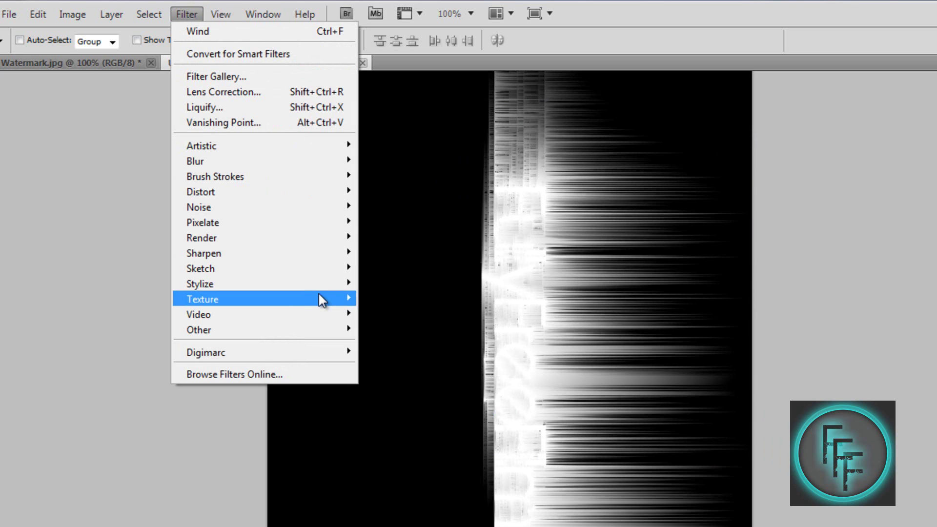
mouse_move(334, 284)
click(399, 409)
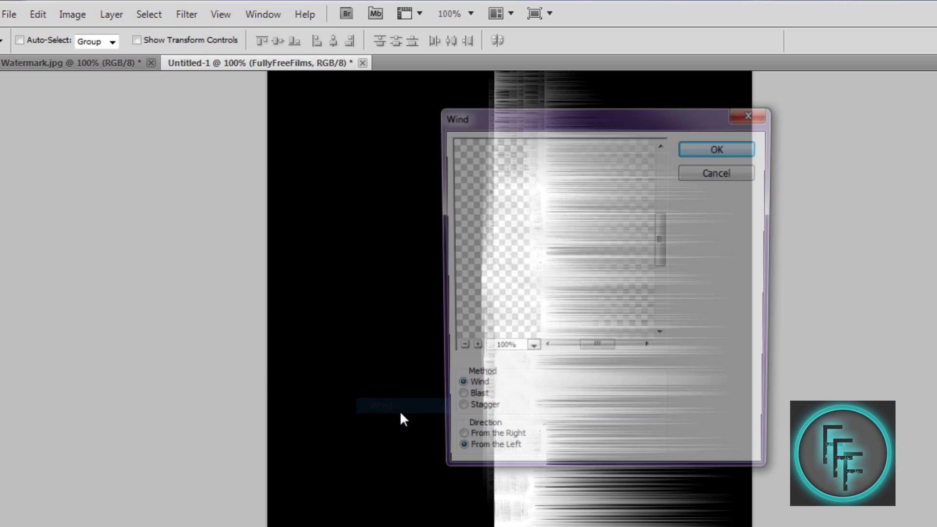
click(455, 444)
click(754, 148)
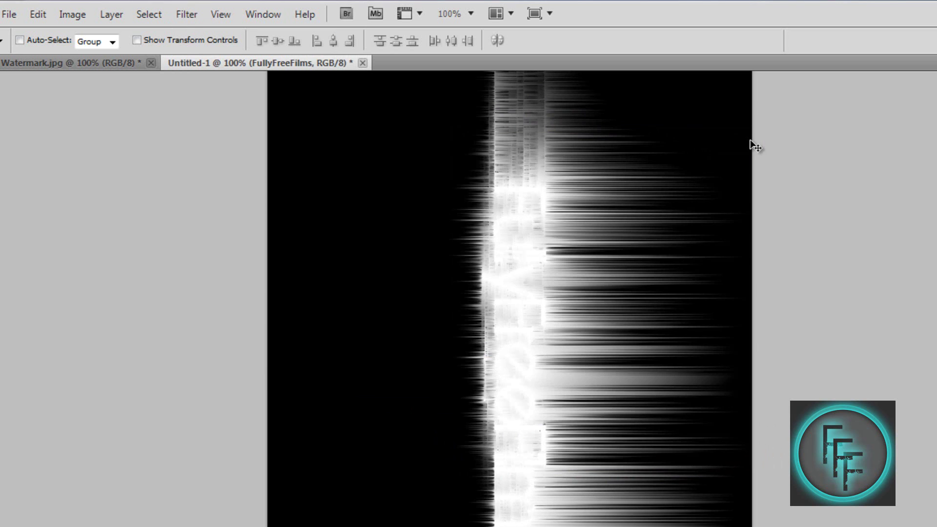
key(ctrl+f)
key(ctrl+f)
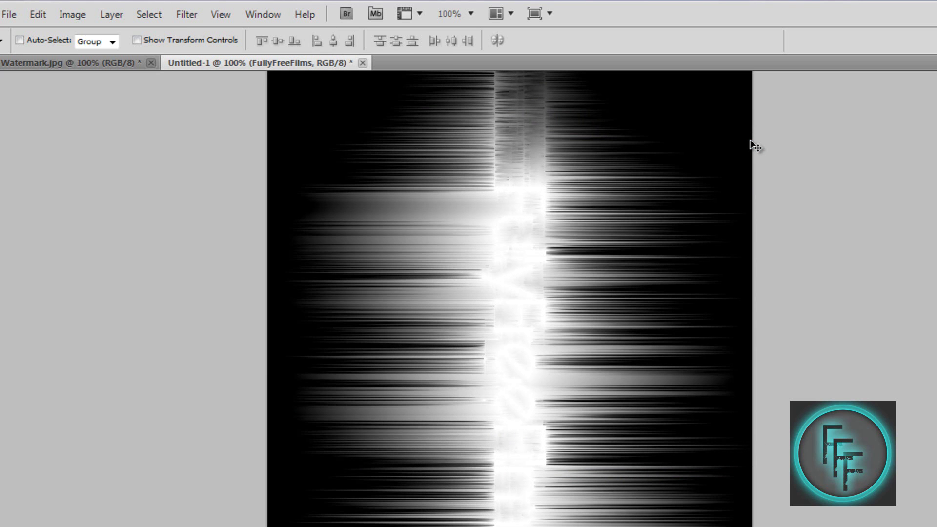
- Rotate the canvas 90° counter-clockwise back to landscape
click(78, 16)
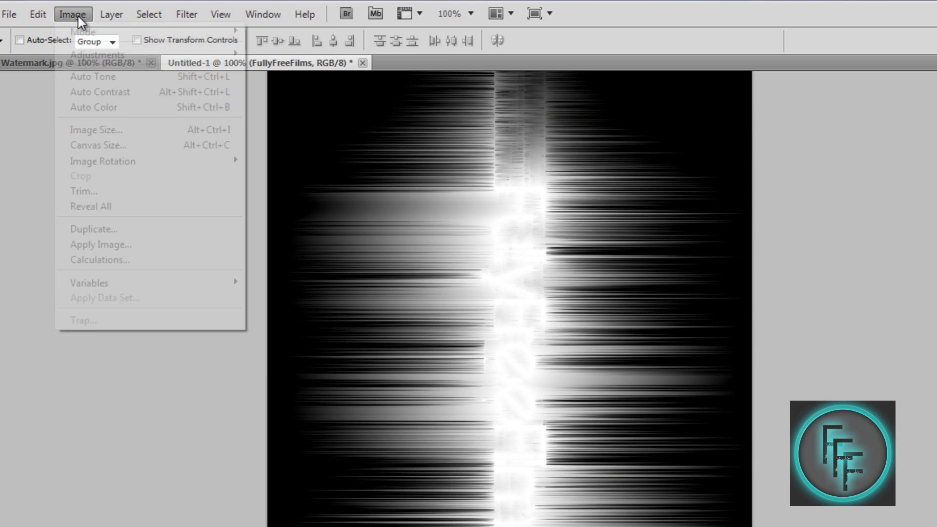
mouse_move(172, 163)
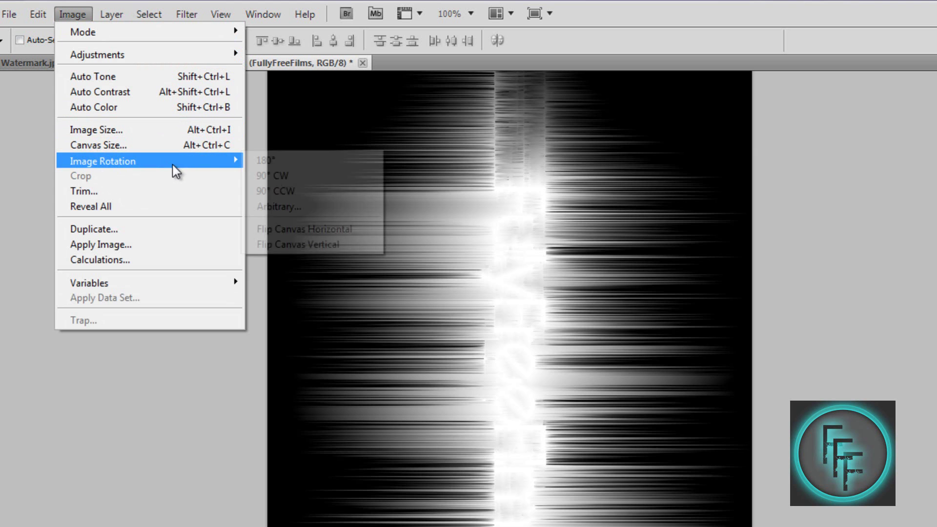
click(274, 192)
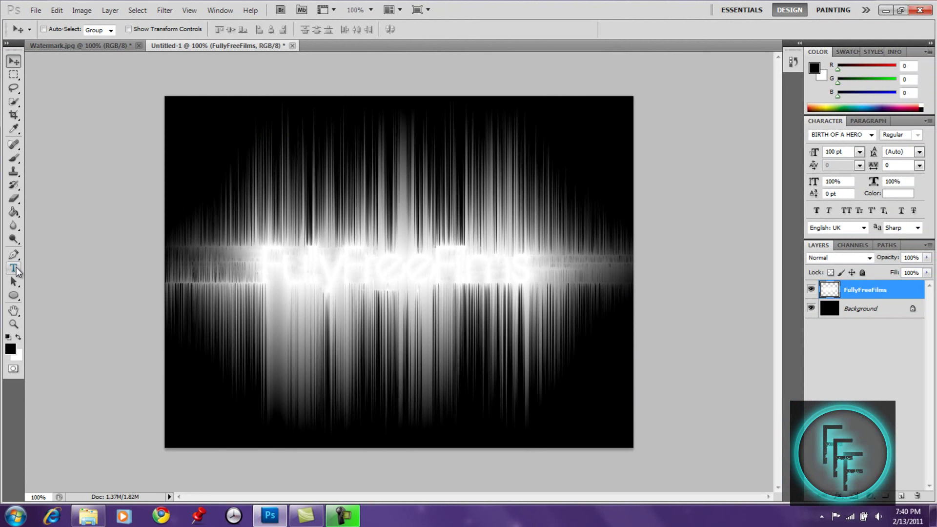
click(14, 269)
- Start a new text layer over the streaks and set its colour to bright cyan-blue
click(260, 271)
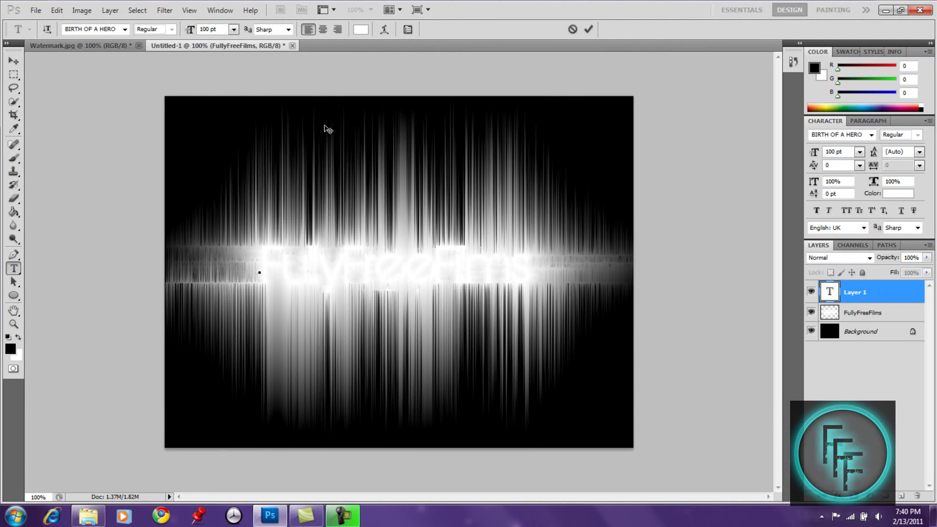
click(361, 29)
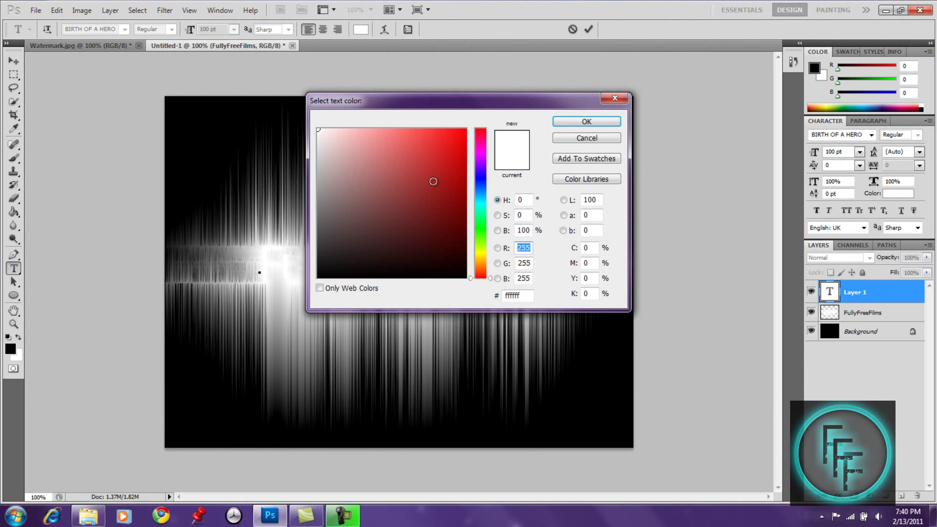
click(480, 184)
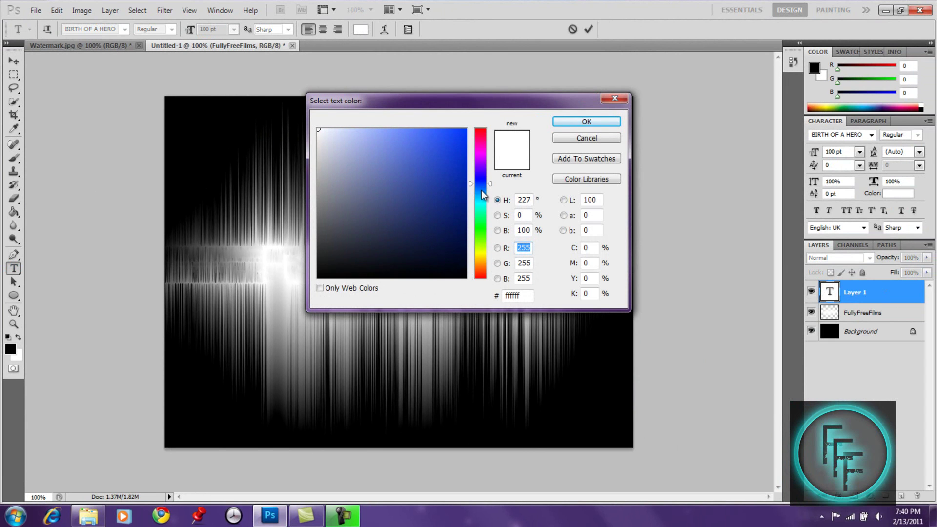
click(481, 196)
drag(433, 170, 456, 126)
click(565, 122)
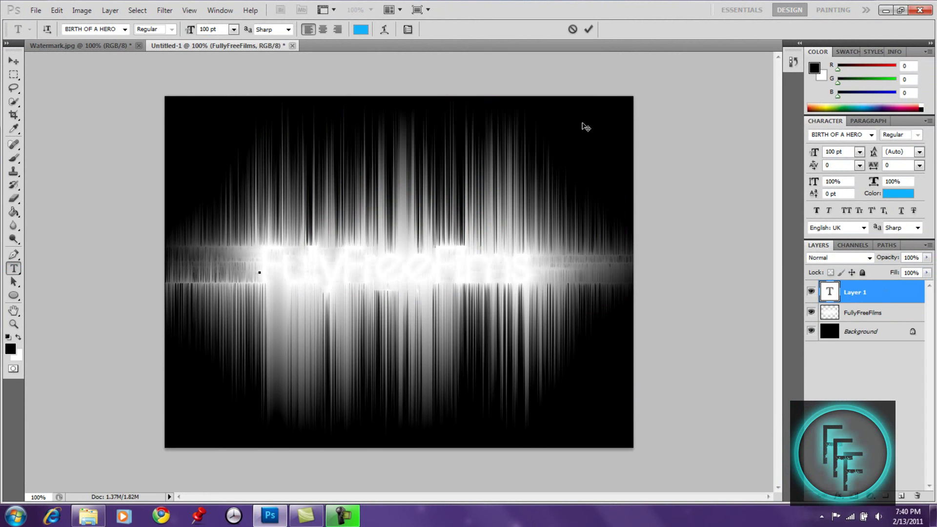
- Type 'FullyFreeFilms' and nudge it into alignment over the streaked text
text(Ful)
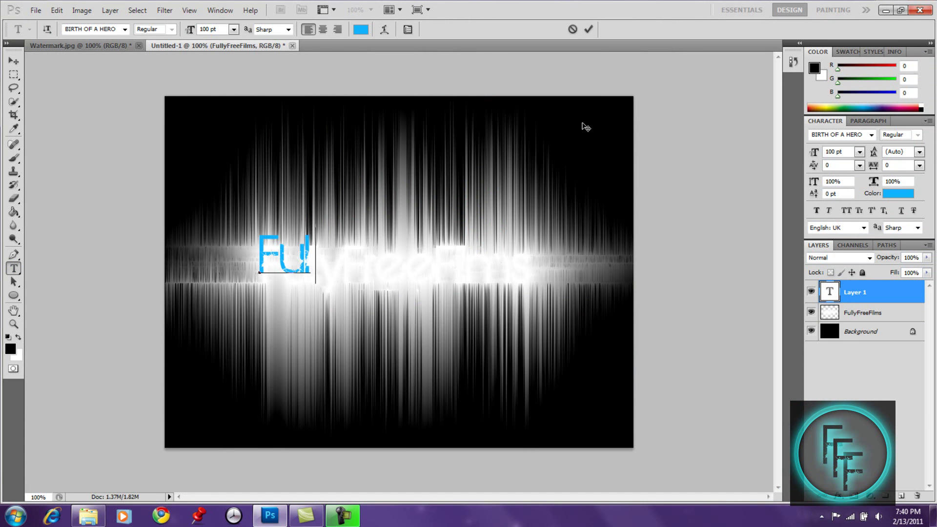
text(lyFreeF)
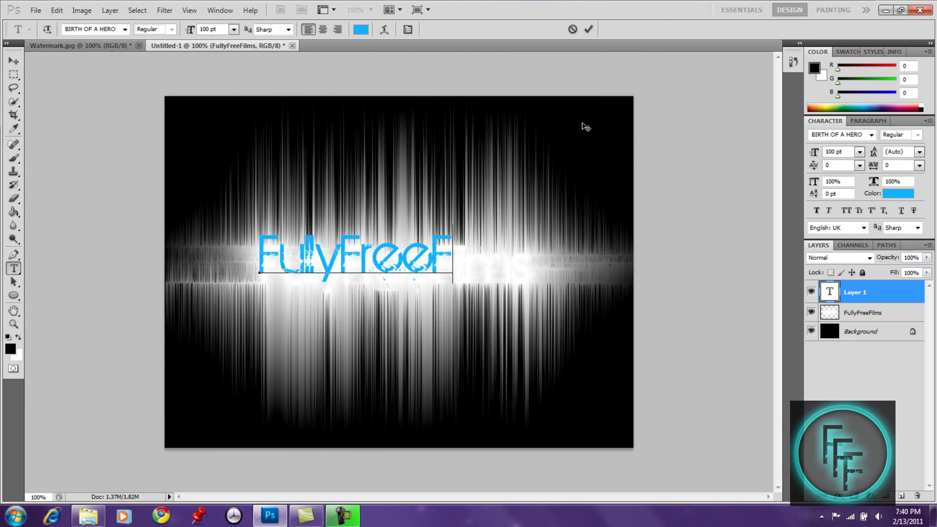
text(ilms)
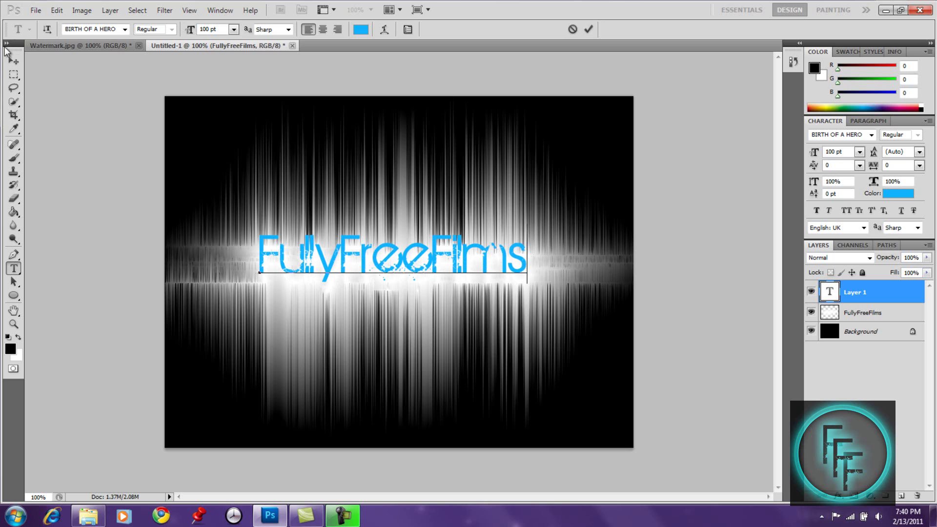
click(14, 62)
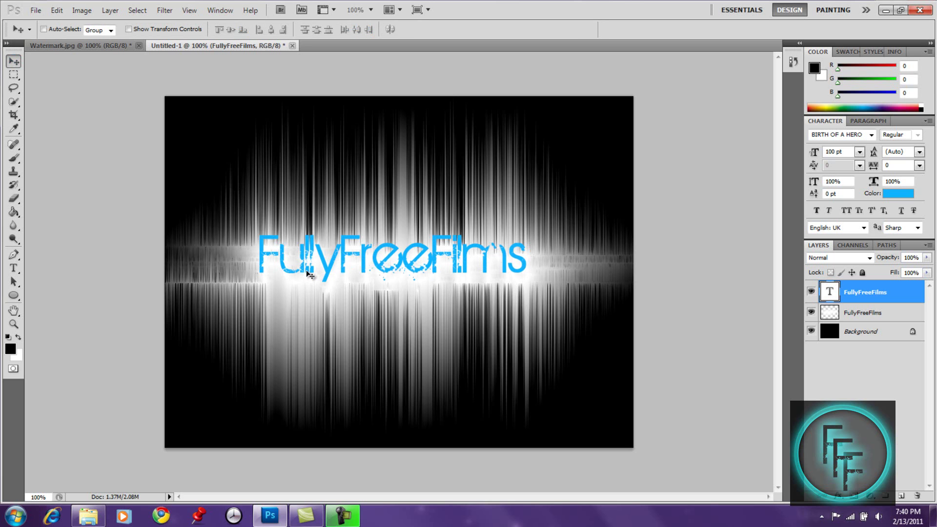
drag(309, 271, 315, 277)
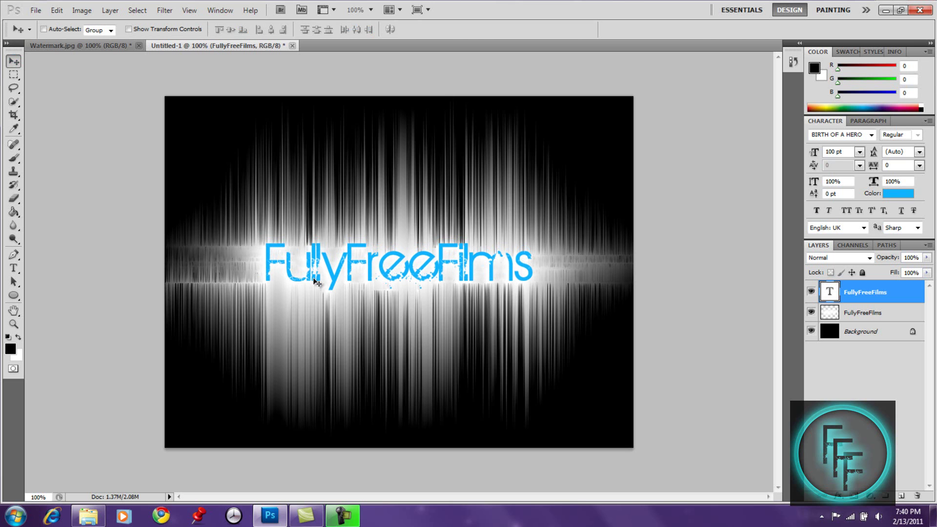
key(Left)
key(Left)
key(Left)
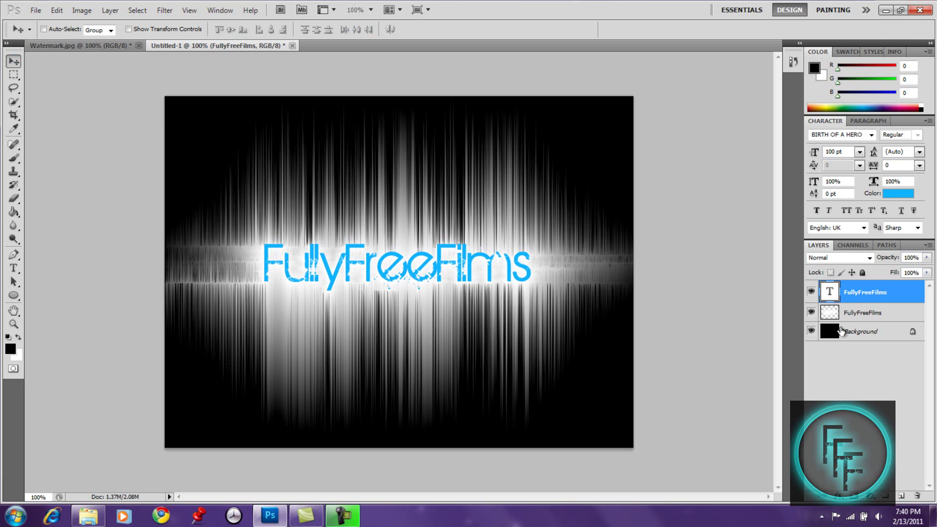
- Merge the FullyFreeFilms streak layer into the Background layer
click(857, 340)
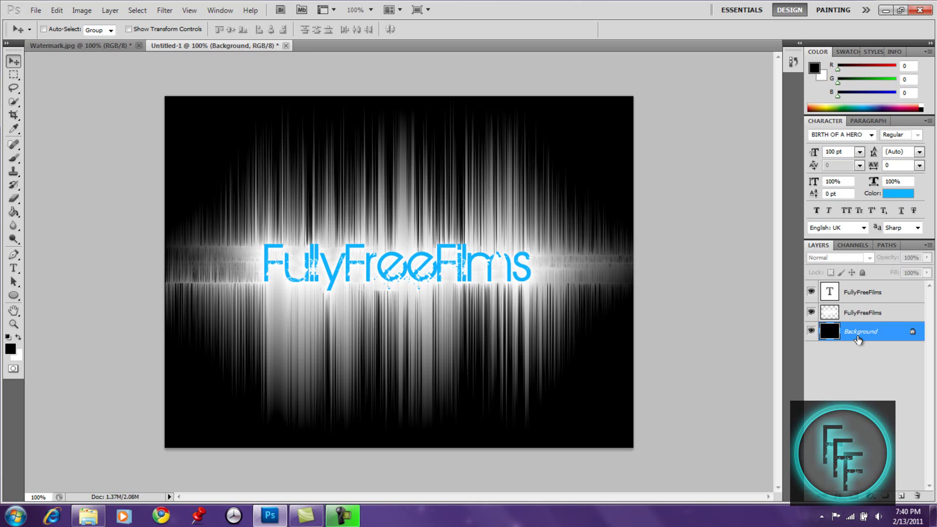
shift+click(860, 314)
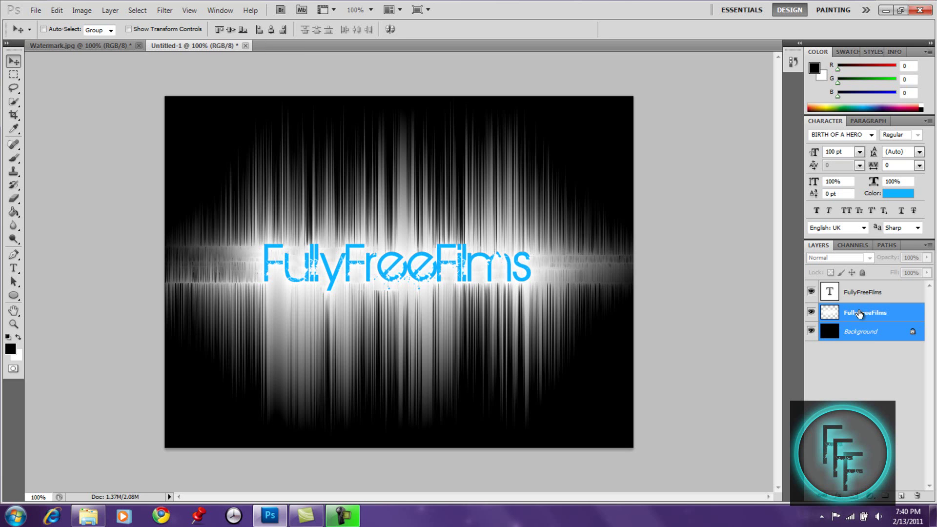
right_click(860, 314)
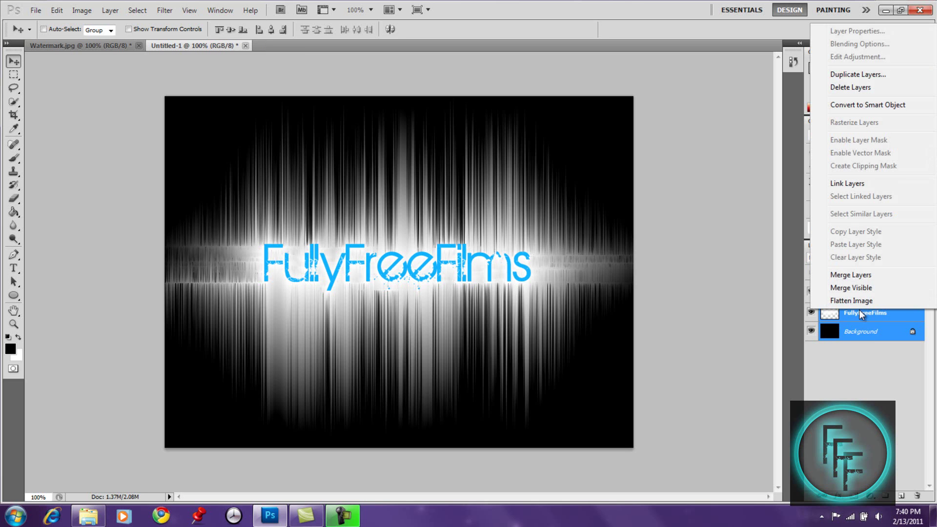
click(851, 275)
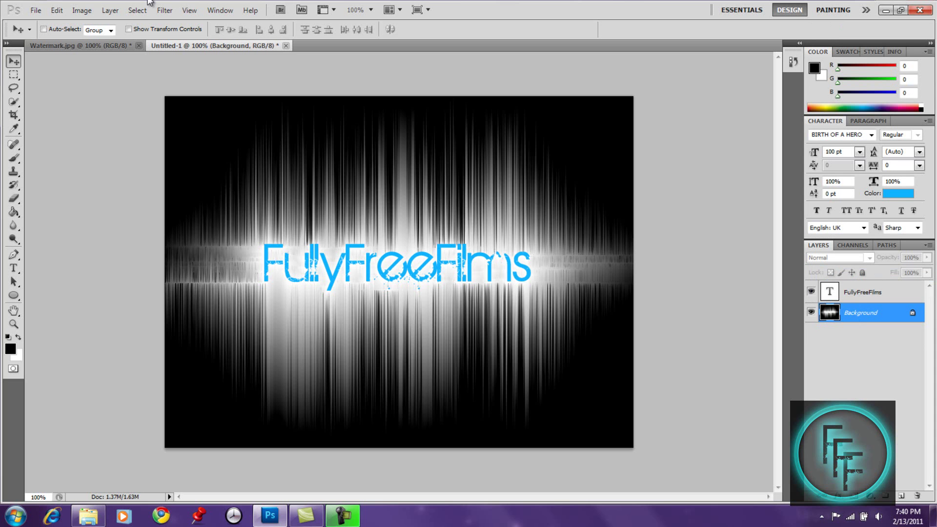
- Add a new empty Layer 1 and hide the text and Background layers
click(109, 10)
mouse_move(125, 29)
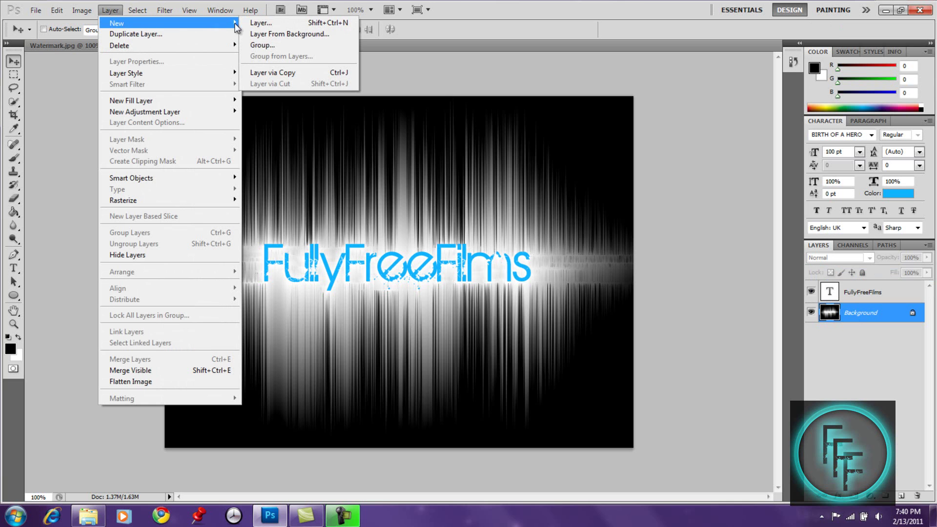
click(250, 22)
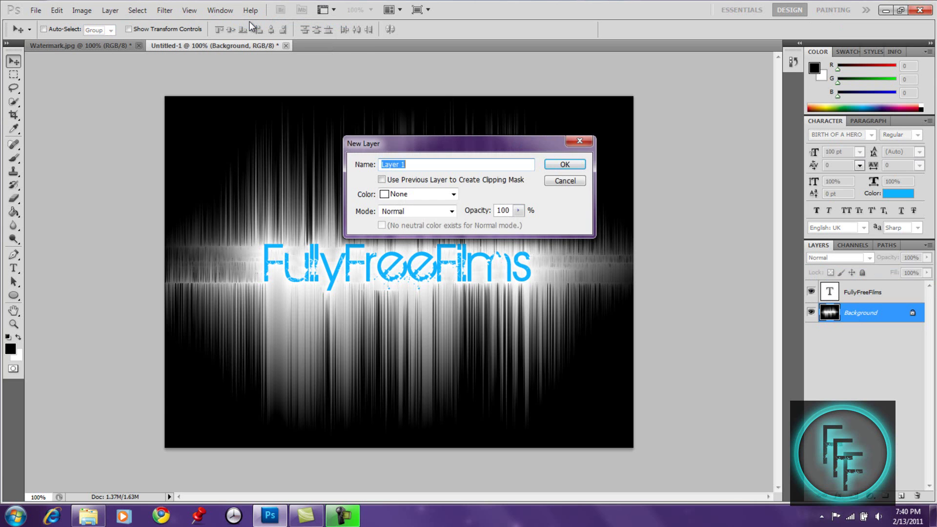
key(Return)
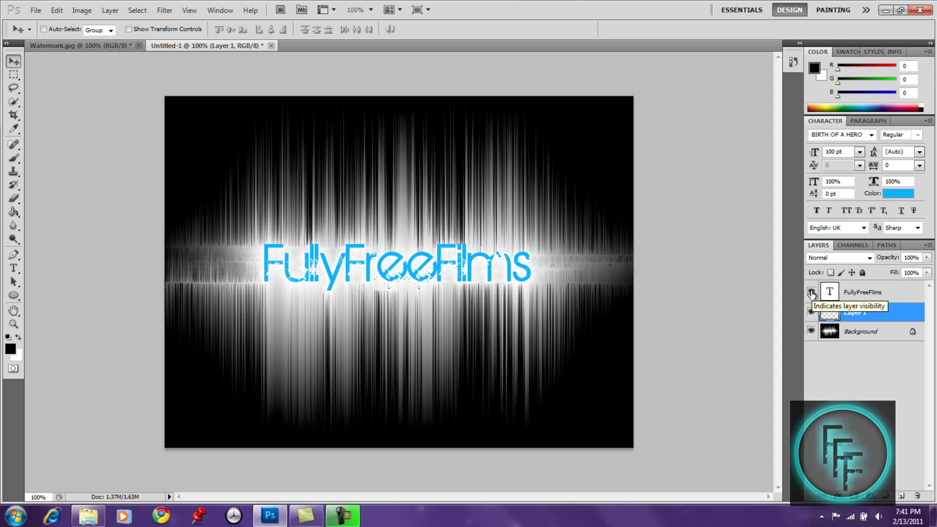
click(812, 293)
click(811, 331)
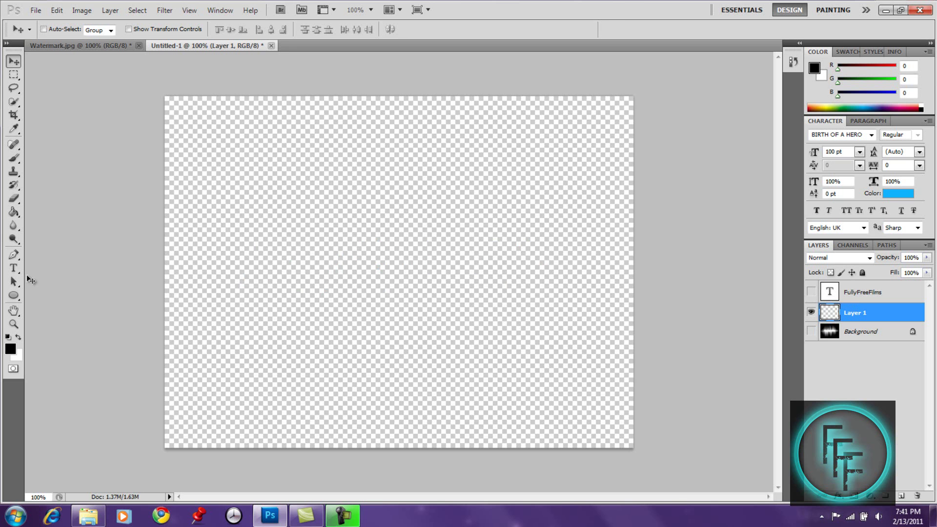
- Select the Gradient Tool and load the Spectrum rainbow preset
click(13, 212)
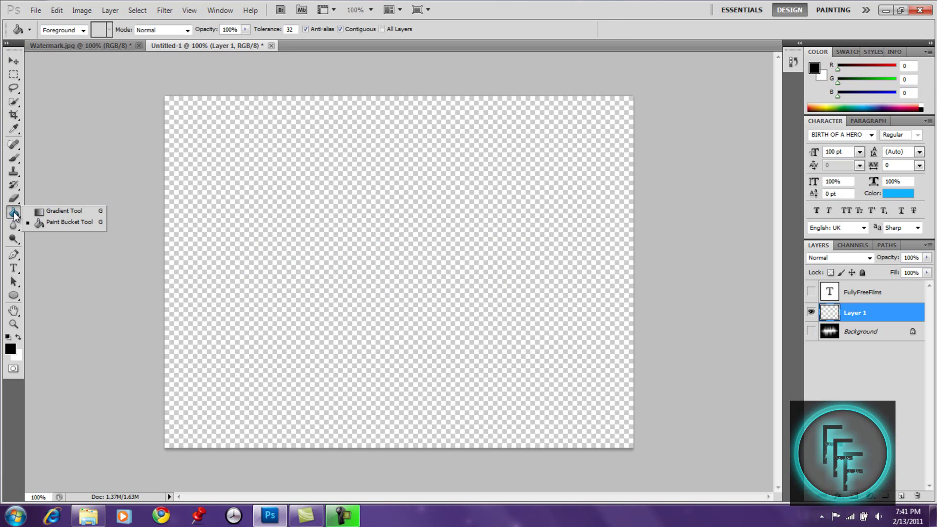
click(45, 212)
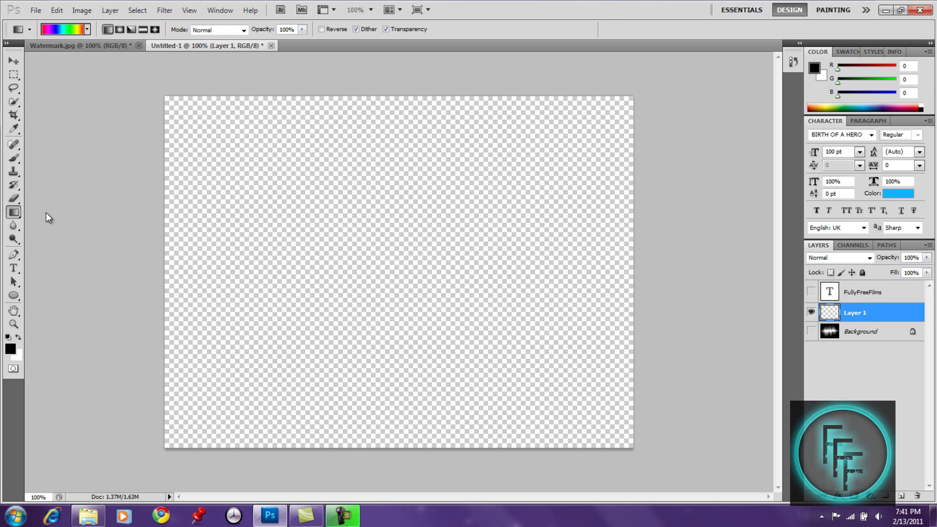
click(63, 30)
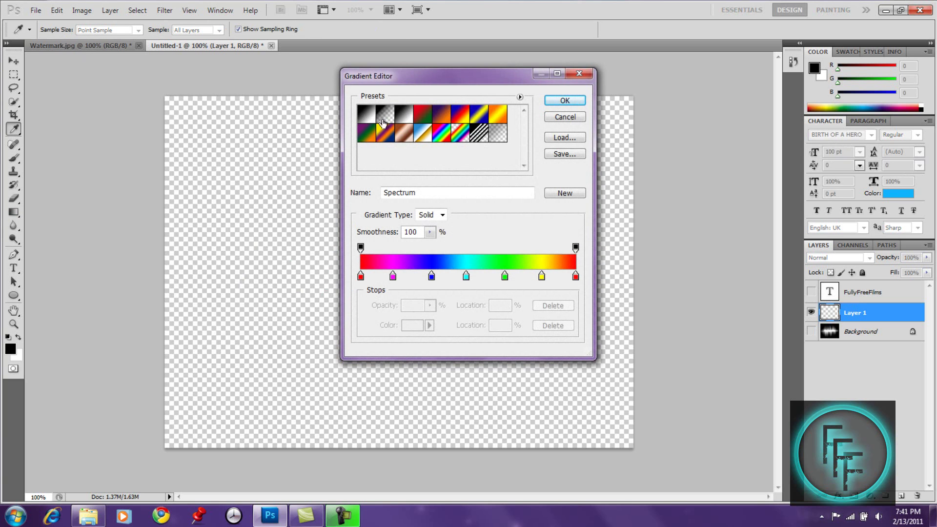
click(503, 138)
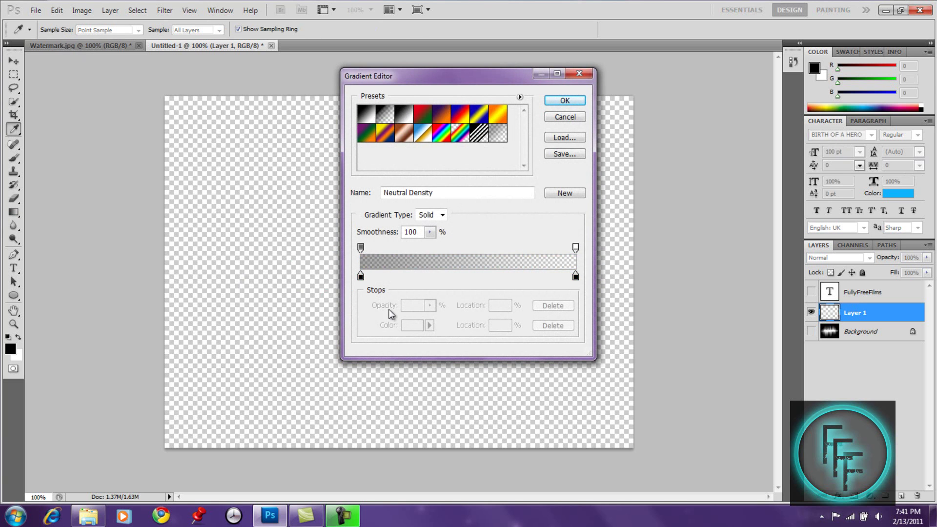
click(441, 137)
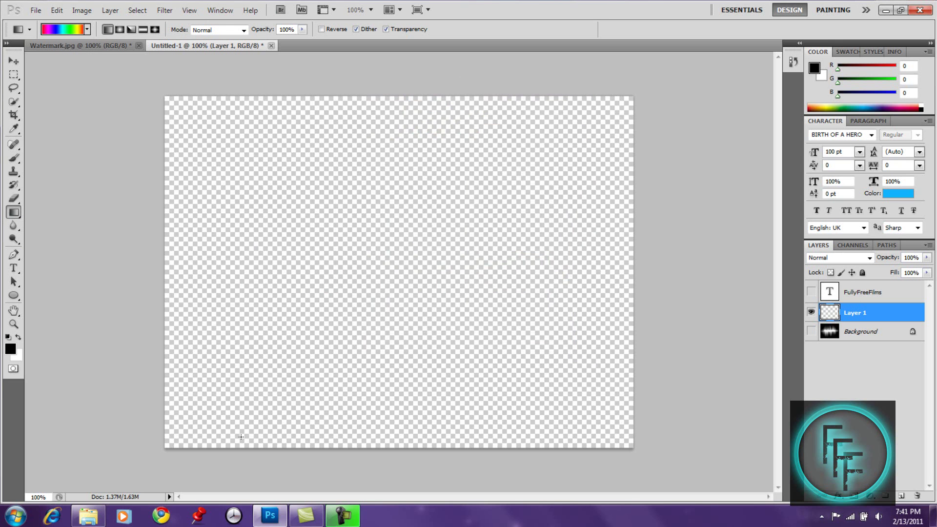
- Drag a Spectrum gradient lower-left to upper-right on Layer 1, then unhide the text and Background
drag(166, 445, 612, 112)
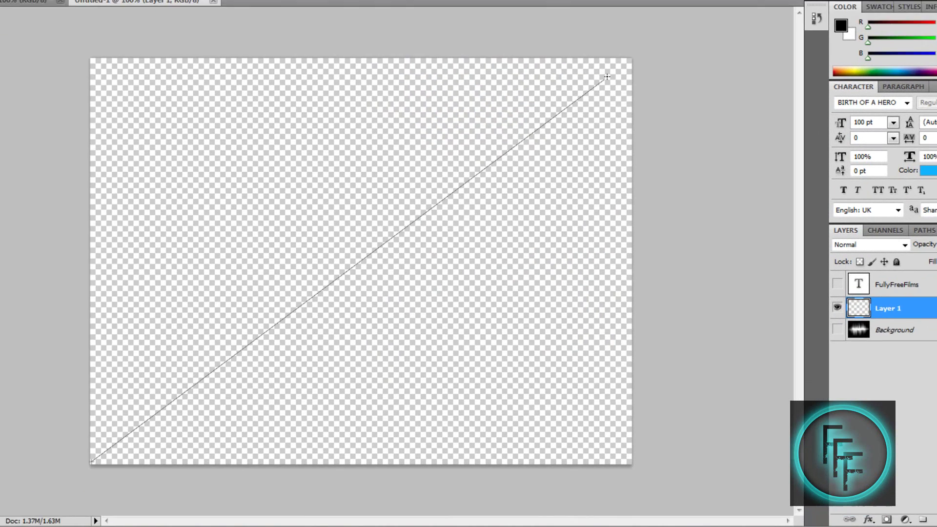
drag(606, 77, 608, 75)
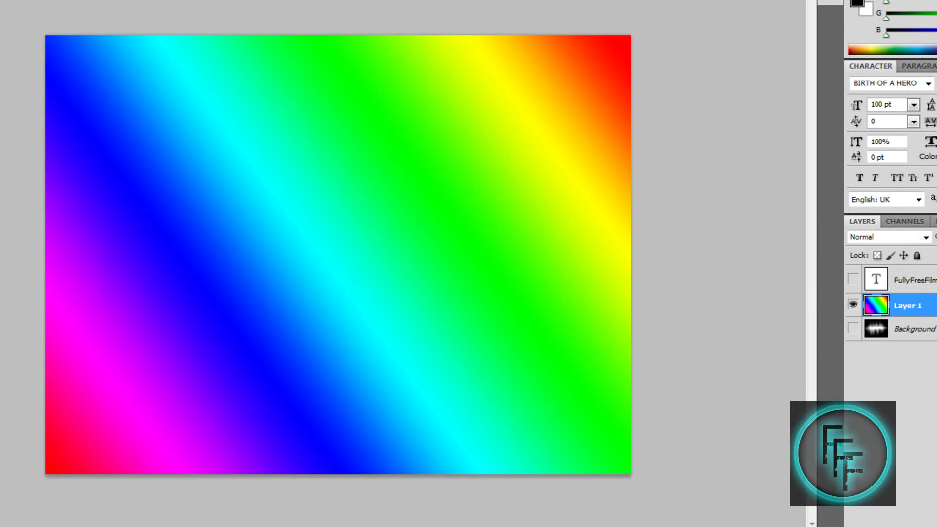
click(853, 281)
click(853, 328)
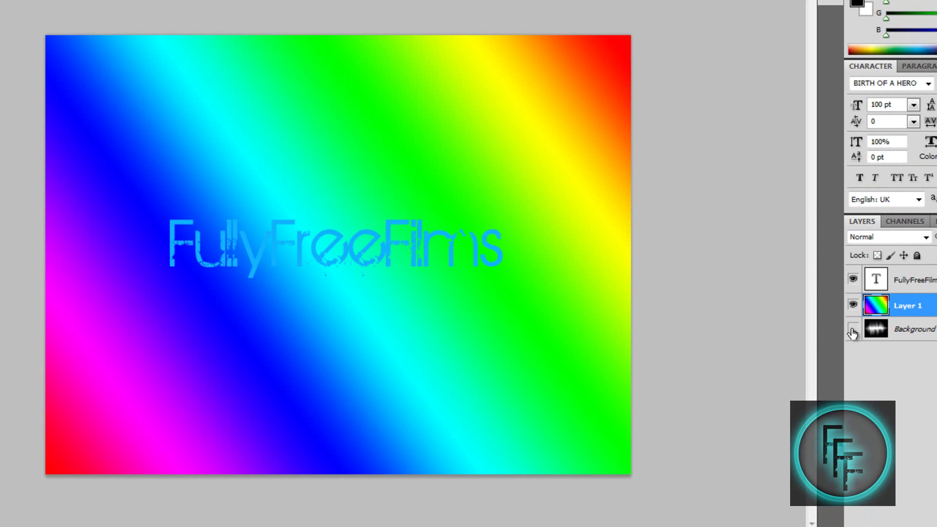
- Set Layer 1's blend mode to Overlay
click(917, 237)
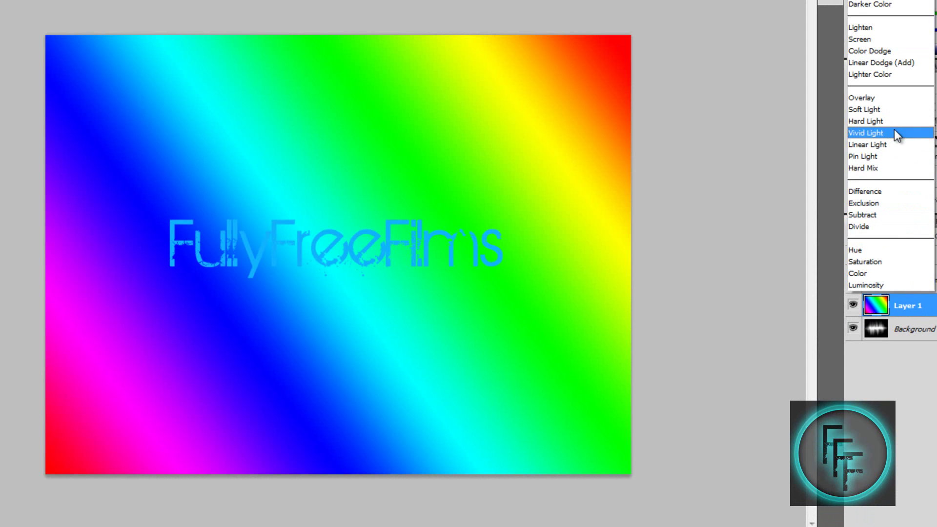
click(860, 100)
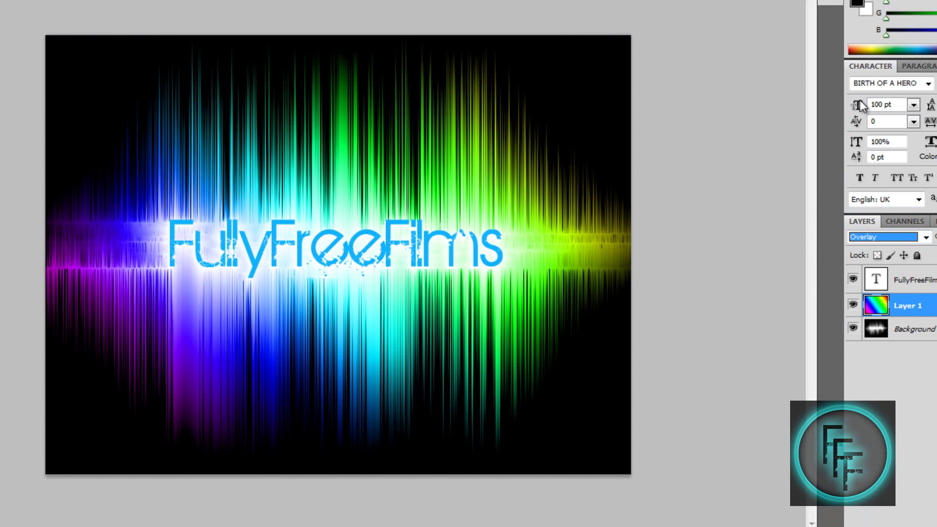